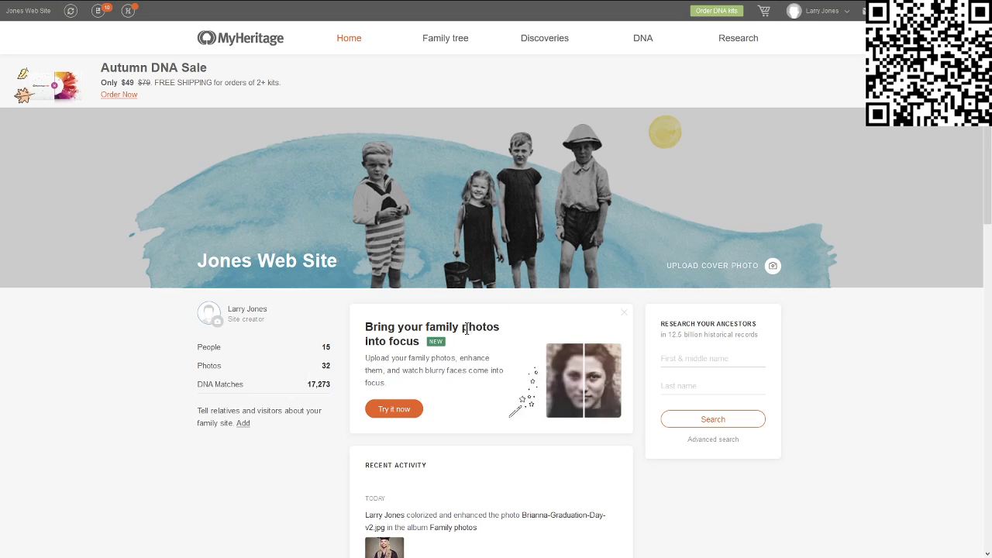
- Open the photo enhancement page and compare the sample portrait's full before and after views
{"action": "mouse_move", "coordinate": [458, 43]}
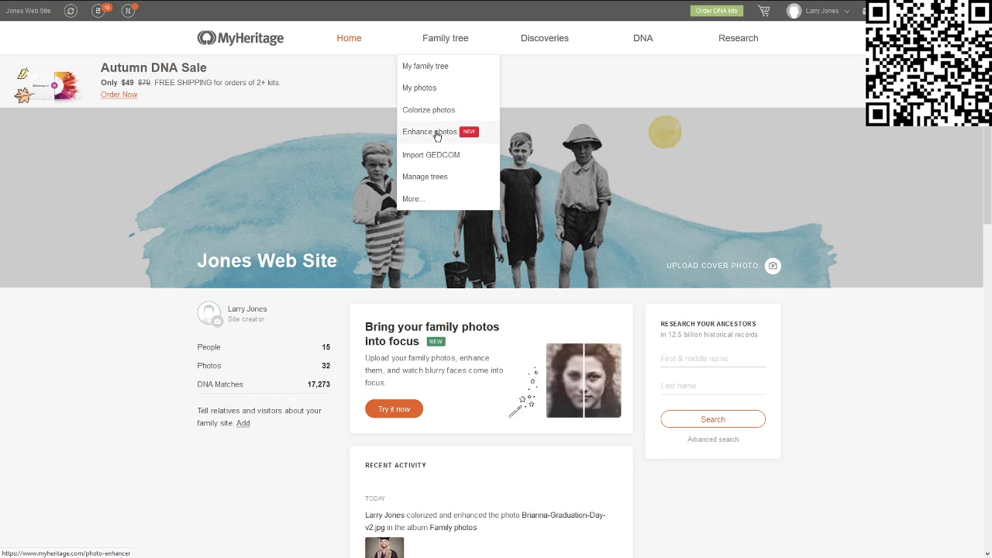
{"action": "left_click", "coordinate": [435, 132]}
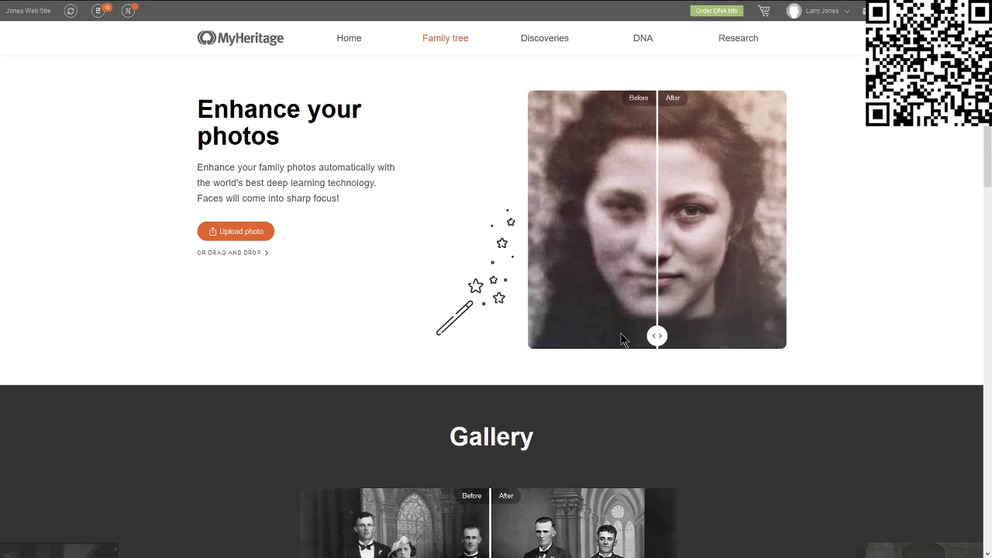
{"action": "left_click_drag", "start_coordinate": [656, 336], "coordinate": [799, 341]}
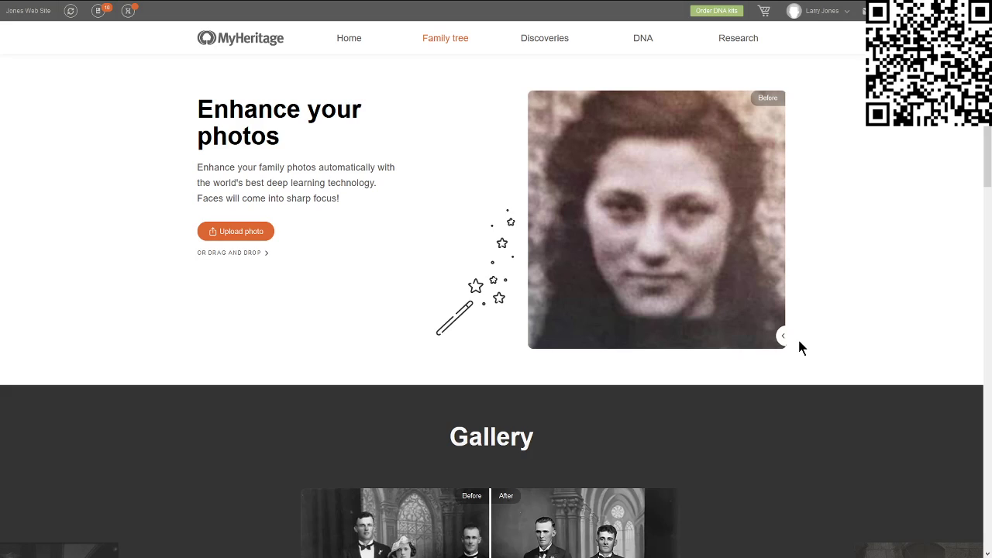
{"action": "left_click_drag", "start_coordinate": [799, 341], "coordinate": [483, 328]}
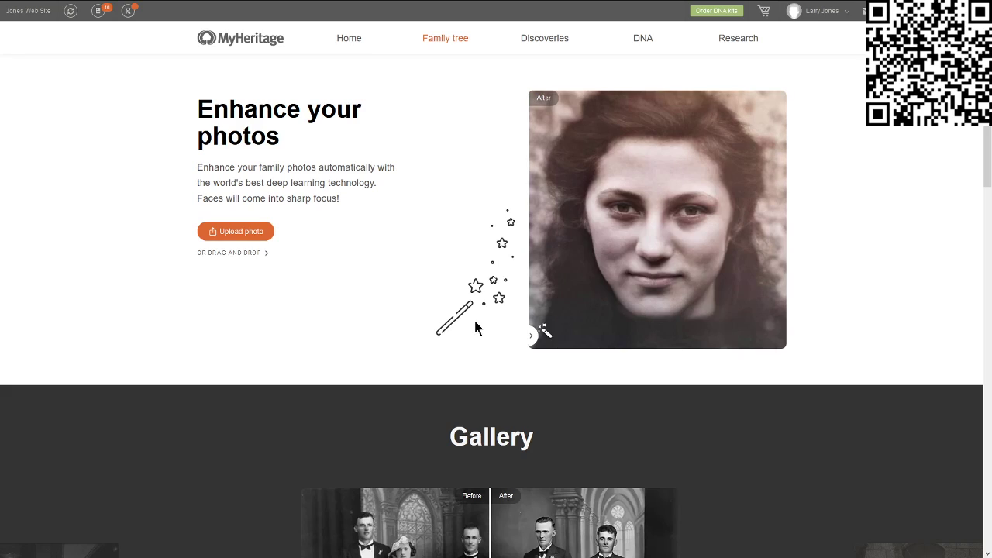
- Upload the photo IMG_0161 from the 1960s folder for enhancement
{"action": "left_click", "coordinate": [260, 232]}
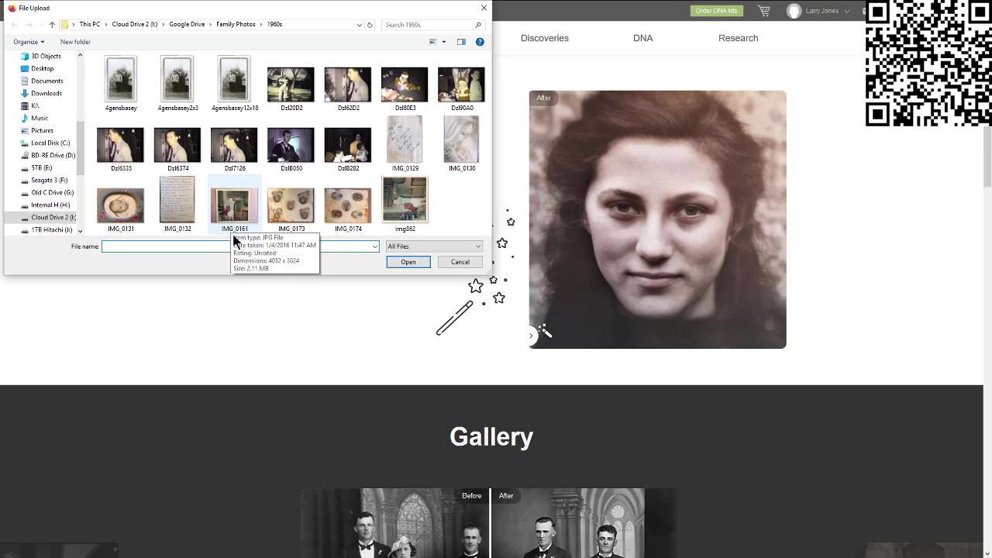
{"action": "left_click", "coordinate": [235, 216]}
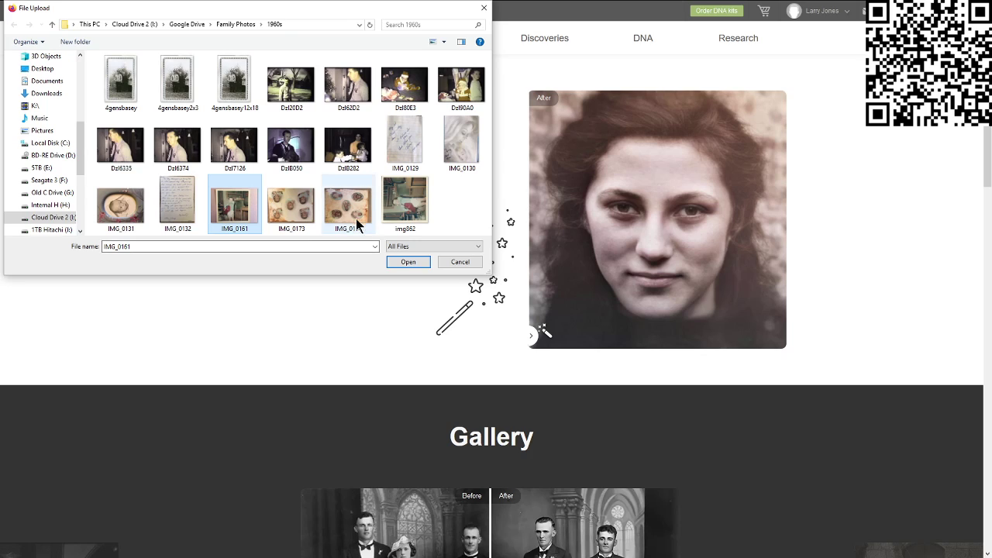
{"action": "left_click", "coordinate": [394, 262]}
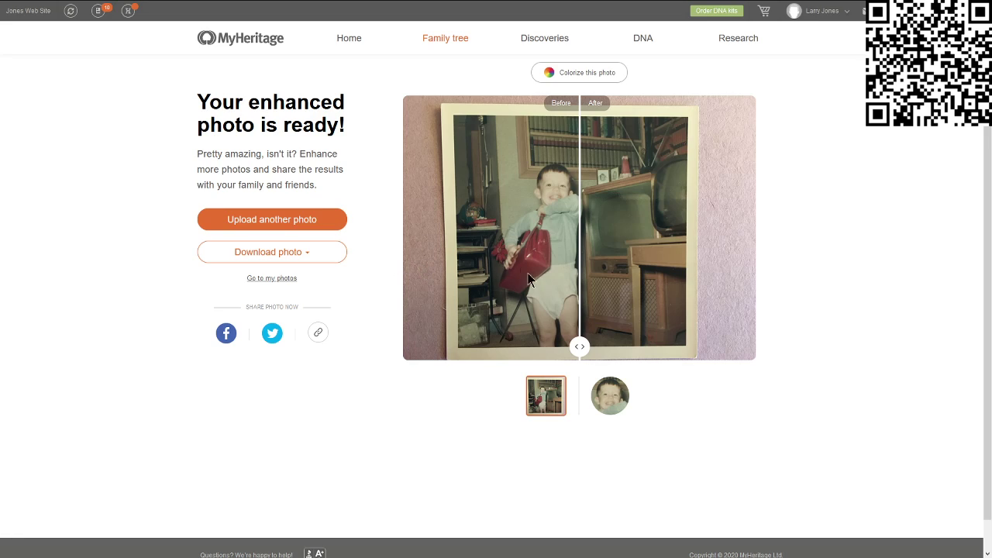
- Compare the before and after versions of the full child photo and of the child's face close-up
{"action": "left_click_drag", "start_coordinate": [580, 345], "coordinate": [472, 343]}
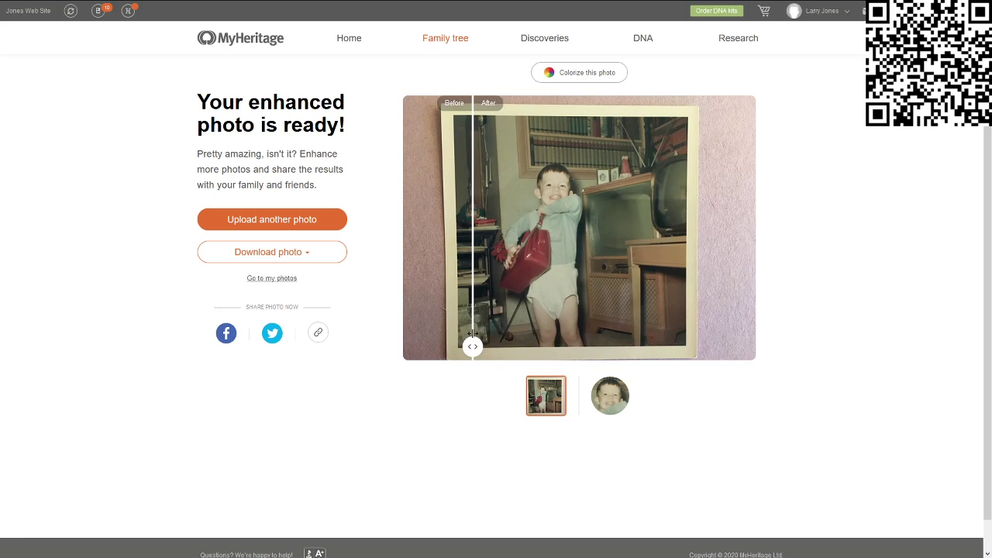
{"action": "left_click_drag", "start_coordinate": [472, 346], "coordinate": [750, 346]}
{"action": "left_click", "coordinate": [610, 396]}
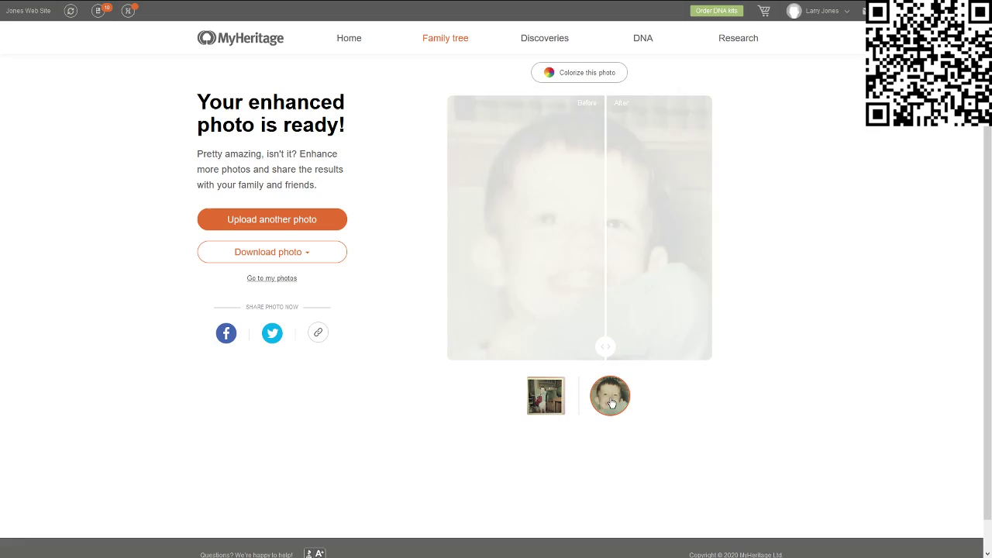
{"action": "left_click_drag", "start_coordinate": [580, 347], "coordinate": [744, 353]}
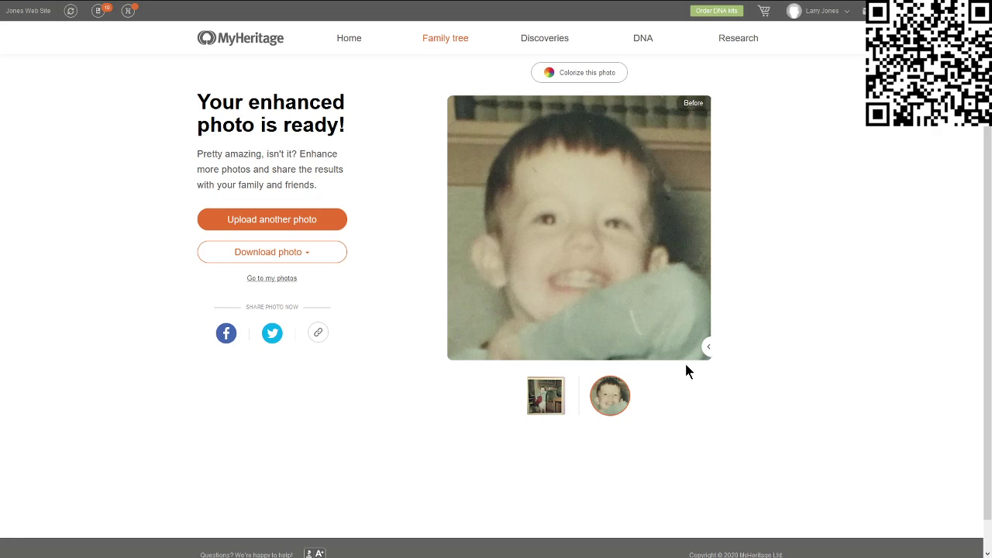
{"action": "left_click_drag", "start_coordinate": [705, 346], "coordinate": [444, 347]}
{"action": "left_click_drag", "start_coordinate": [705, 348], "coordinate": [438, 341]}
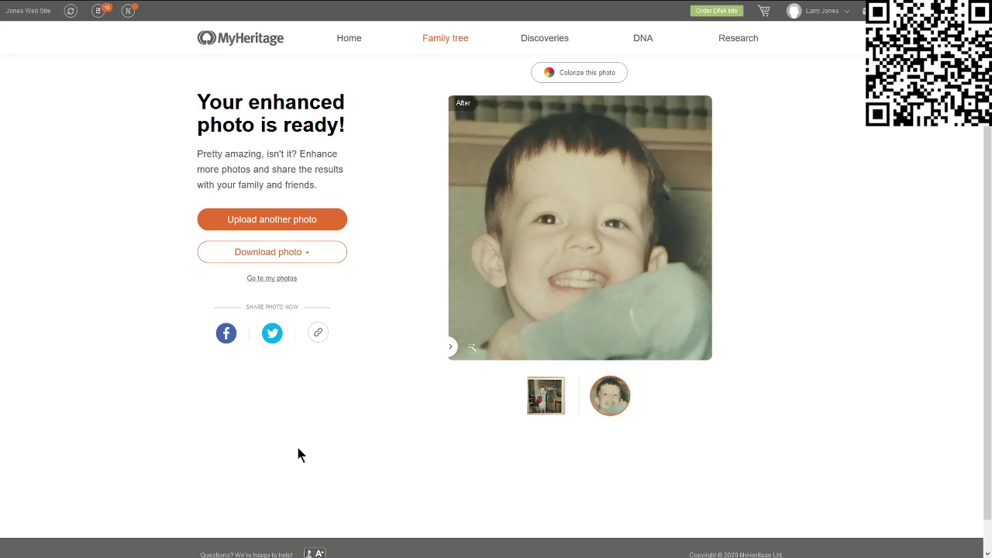
- Upload another photo, 4gensbasey, from the 1960s folder for enhancement
{"action": "left_click", "coordinate": [299, 223]}
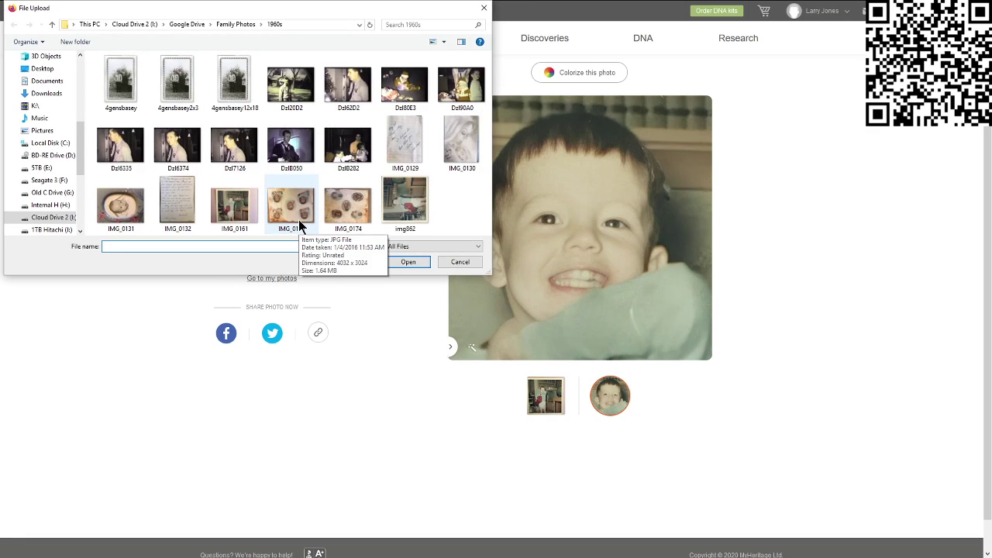
{"action": "left_click", "coordinate": [186, 96]}
{"action": "left_click", "coordinate": [121, 83]}
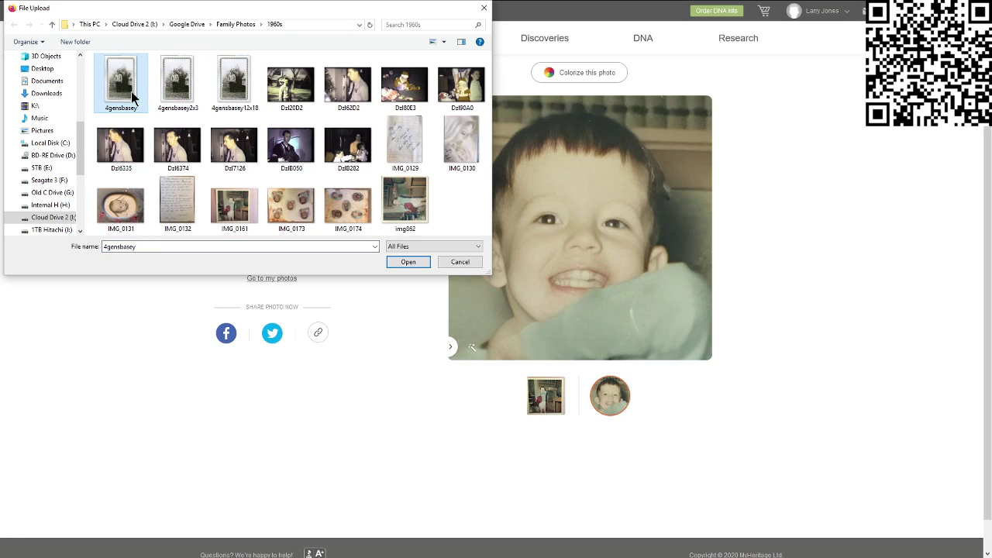
{"action": "left_click", "coordinate": [418, 260]}
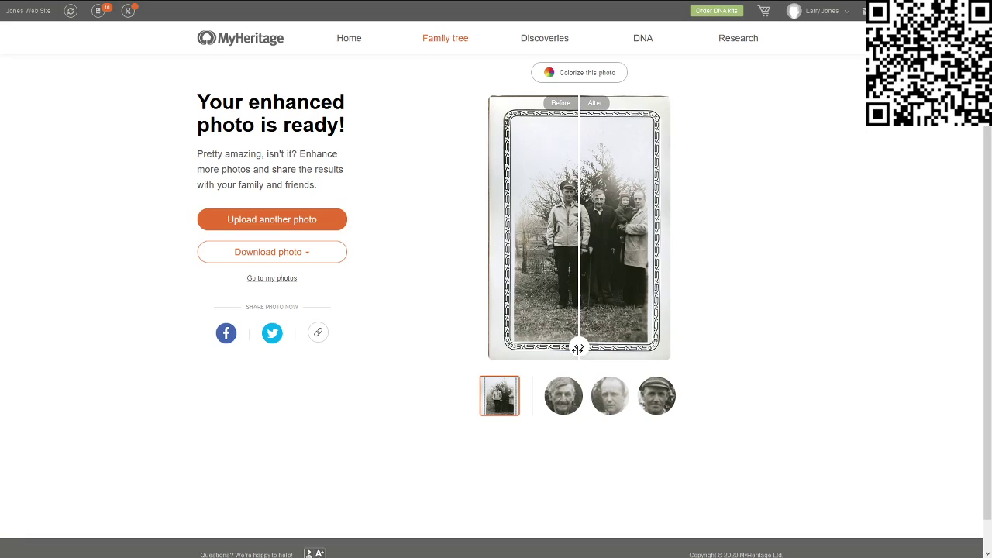
- Compare before and after enhancement for the whole group photo, the mustached man's close-up and the balding man's close-up
{"action": "left_click_drag", "start_coordinate": [578, 348], "coordinate": [698, 350]}
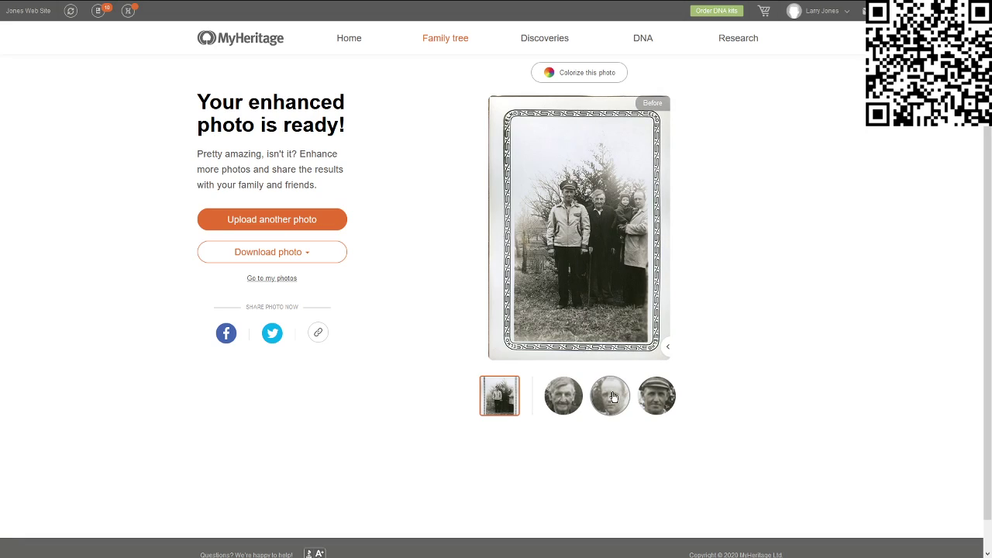
{"action": "left_click_drag", "start_coordinate": [664, 346], "coordinate": [554, 347]}
{"action": "left_click", "coordinate": [564, 395]}
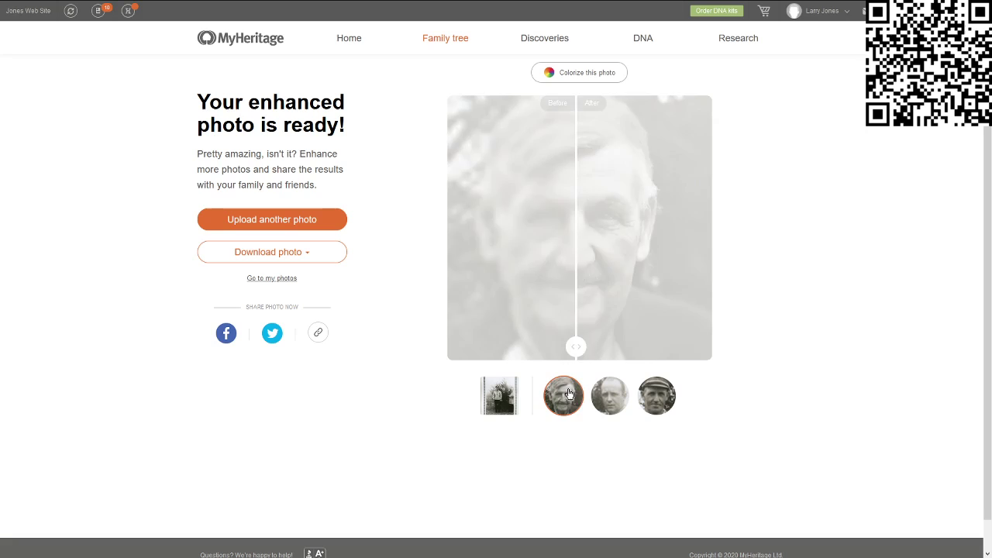
{"action": "left_click_drag", "start_coordinate": [619, 345], "coordinate": [445, 331]}
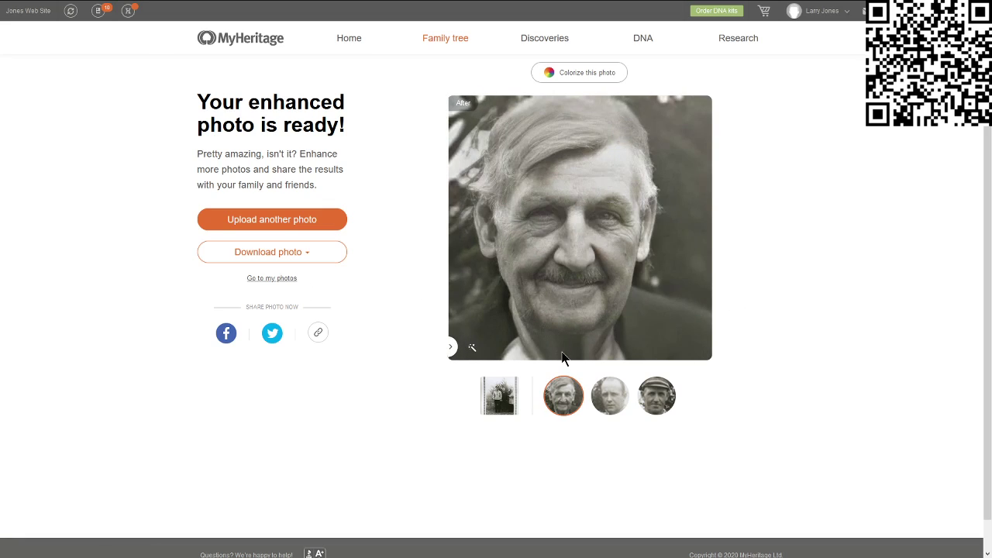
{"action": "left_click", "coordinate": [610, 396]}
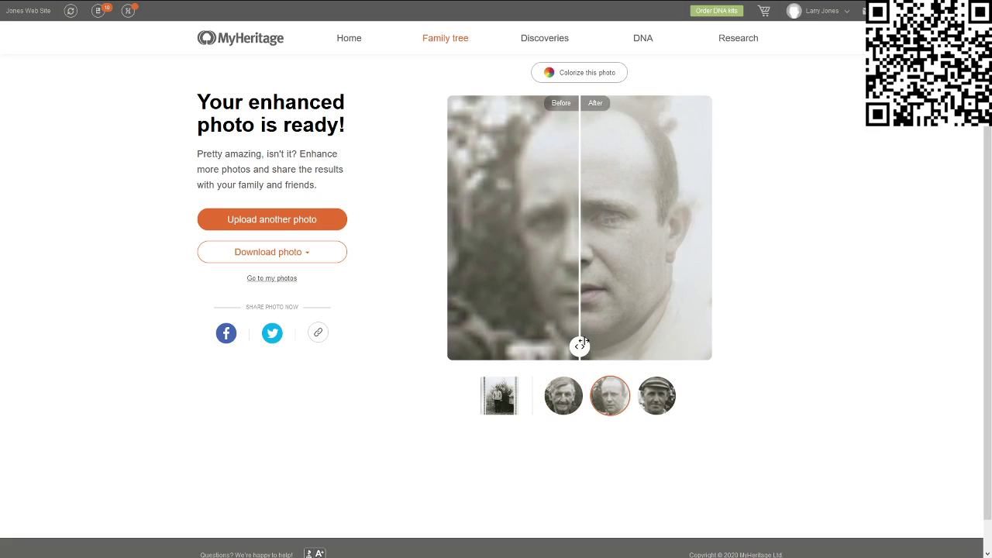
{"action": "left_click_drag", "start_coordinate": [579, 346], "coordinate": [432, 343]}
- Examine the close-up of the man in the cap, comparing its original and enhanced versions repeatedly
{"action": "left_click", "coordinate": [651, 398]}
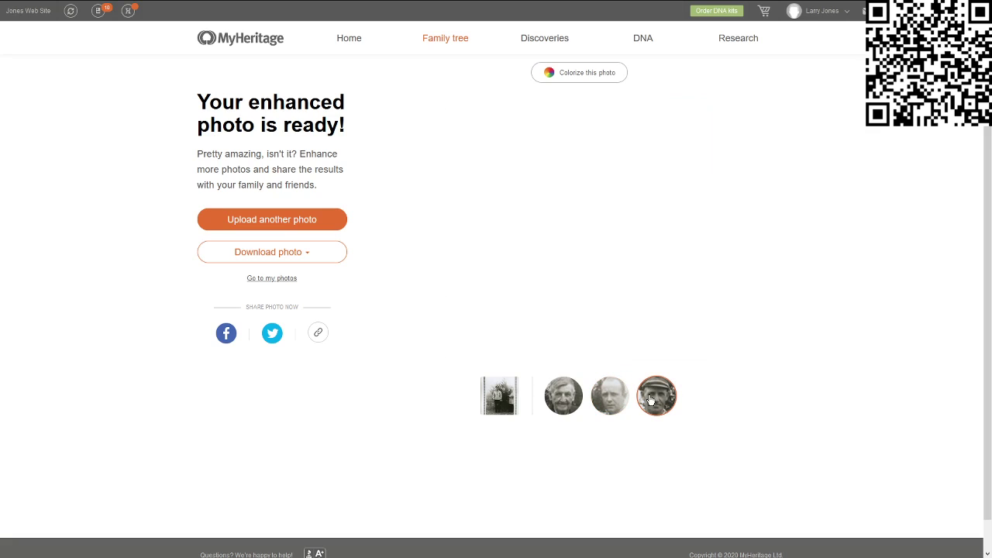
{"action": "left_click_drag", "start_coordinate": [581, 345], "coordinate": [446, 350]}
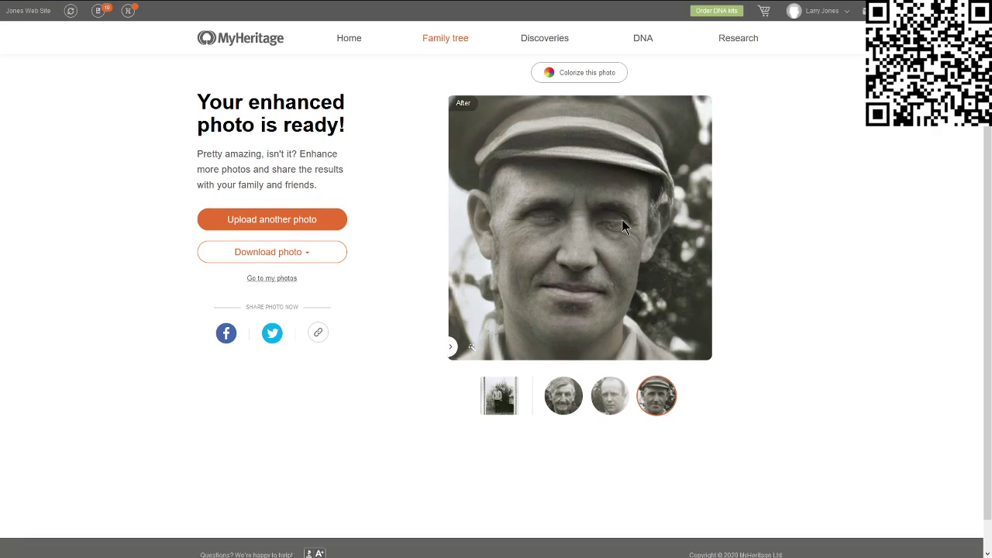
{"action": "left_click_drag", "start_coordinate": [451, 346], "coordinate": [683, 347]}
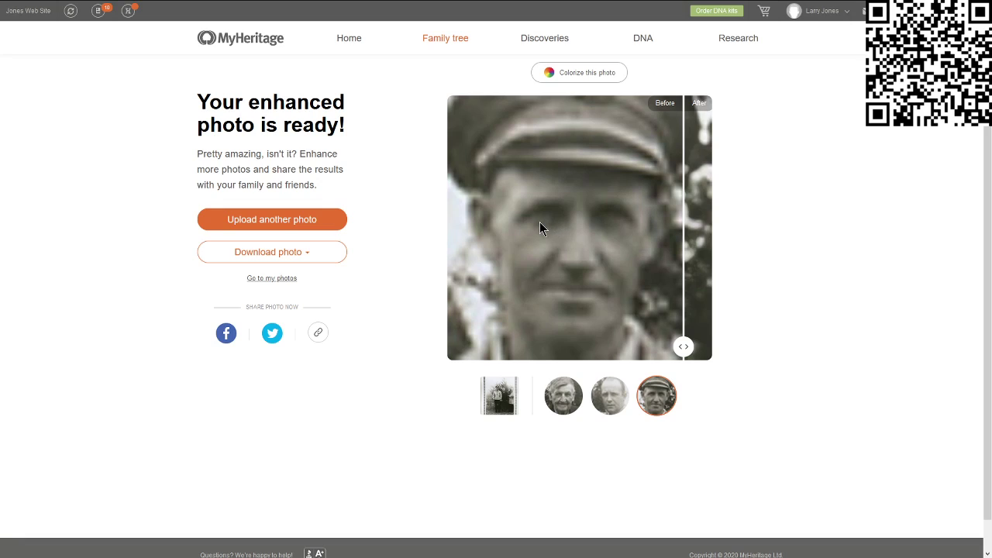
{"action": "left_click_drag", "start_coordinate": [683, 346], "coordinate": [462, 342]}
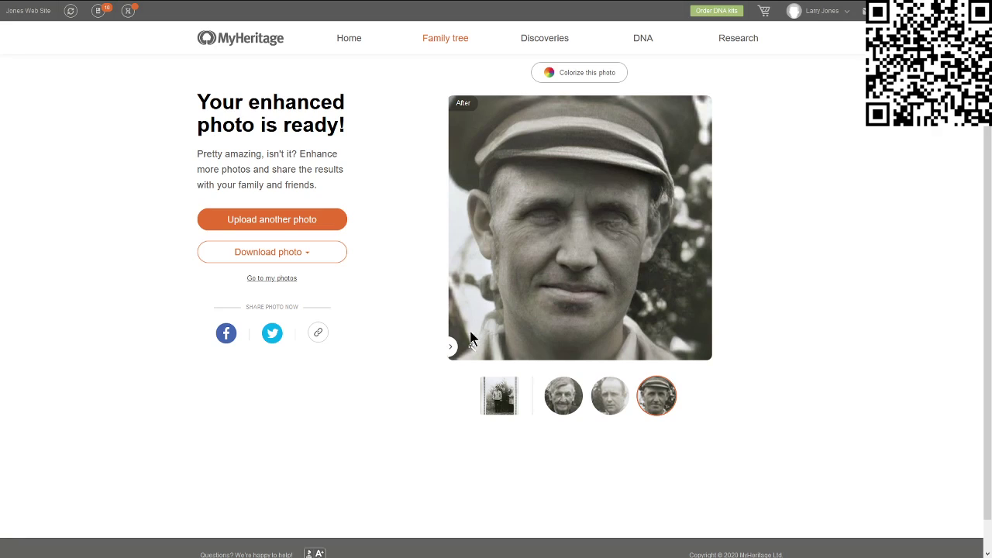
{"action": "left_click_drag", "start_coordinate": [451, 346], "coordinate": [768, 326]}
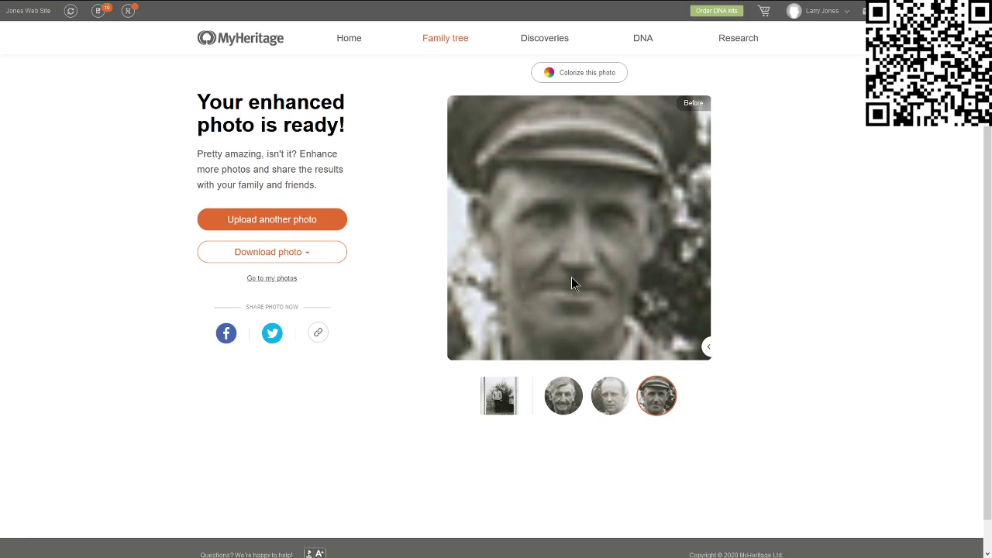
{"action": "left_click_drag", "start_coordinate": [707, 346], "coordinate": [437, 350]}
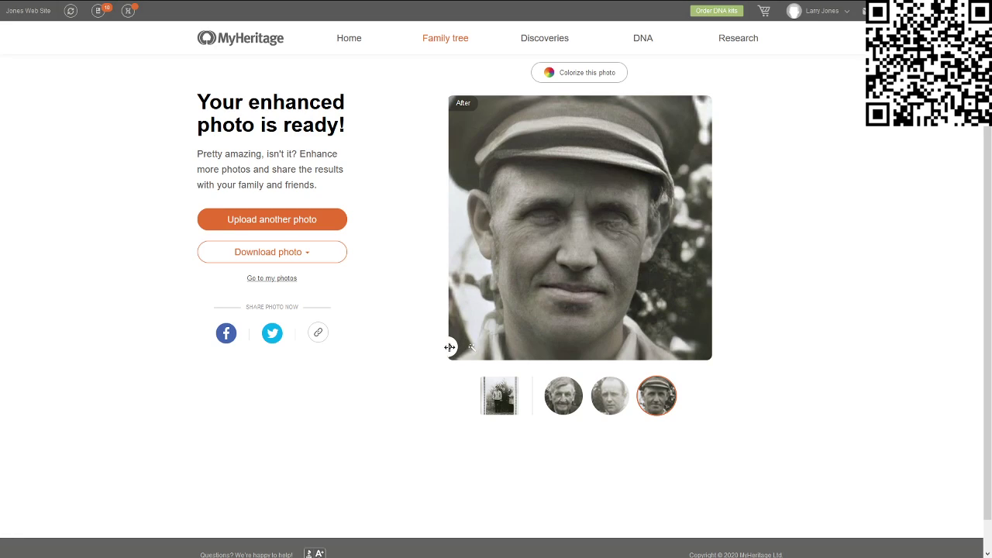
{"action": "left_click_drag", "start_coordinate": [450, 346], "coordinate": [357, 324]}
- Recheck the enhanced close-ups of the balding man and the mustached man against their originals
{"action": "left_click", "coordinate": [612, 388]}
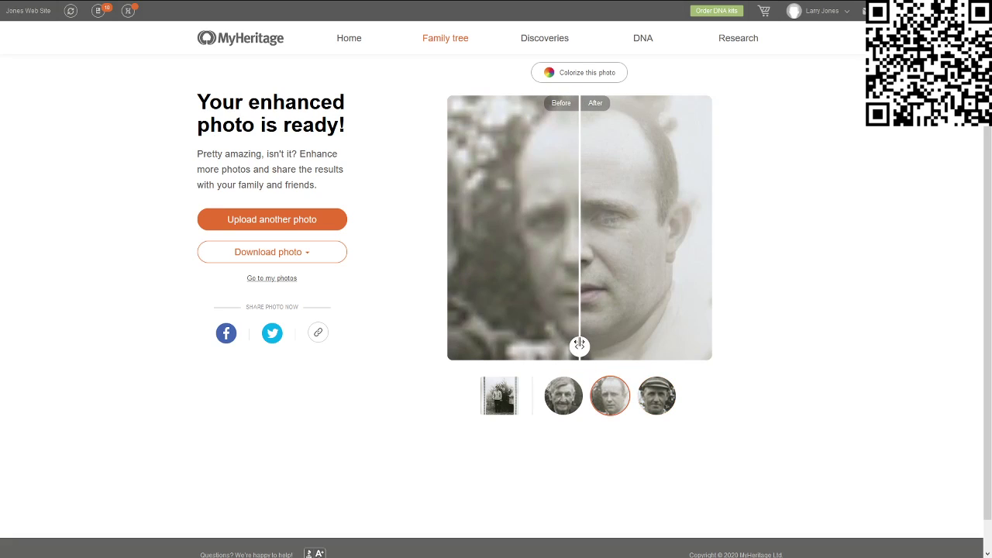
{"action": "left_click_drag", "start_coordinate": [580, 345], "coordinate": [407, 314]}
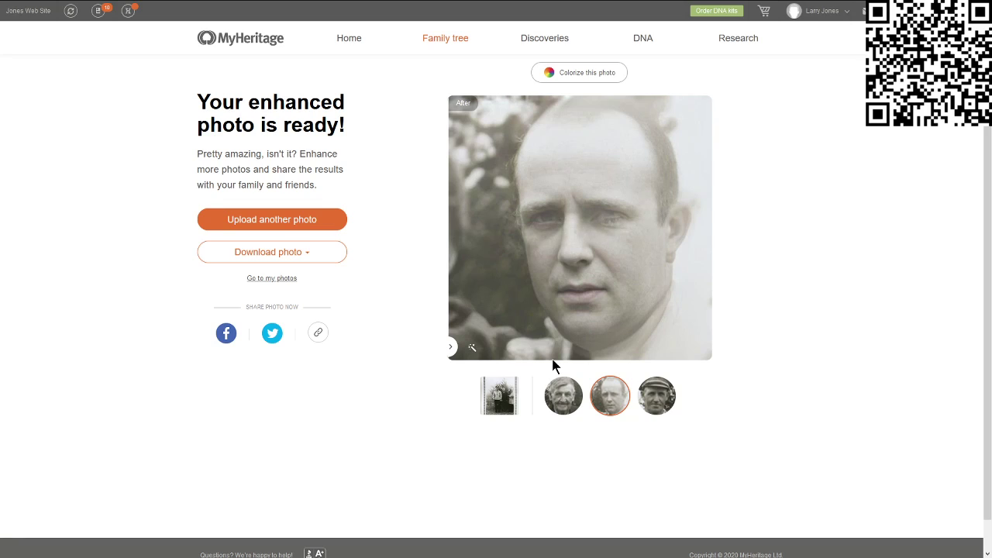
{"action": "left_click", "coordinate": [565, 396]}
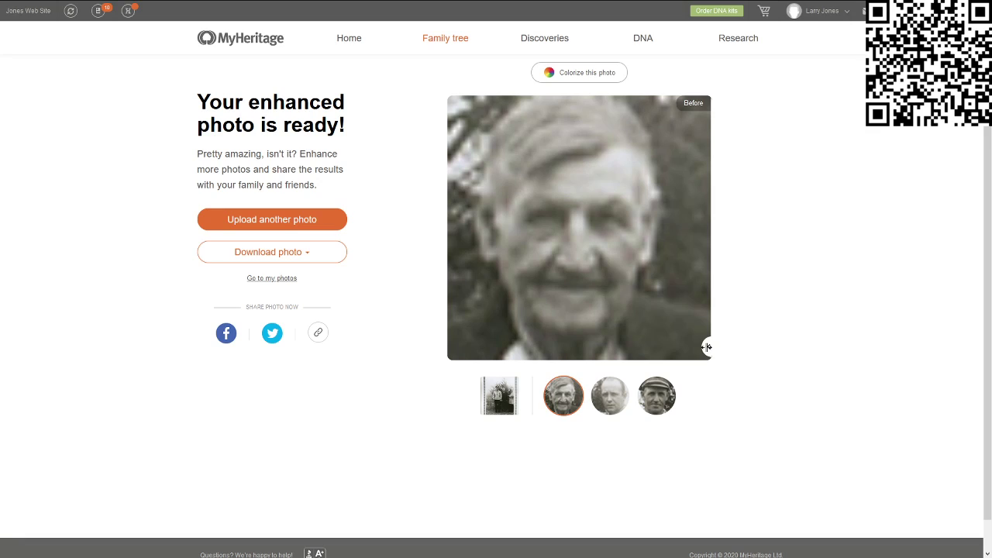
{"action": "left_click_drag", "start_coordinate": [707, 347], "coordinate": [448, 325]}
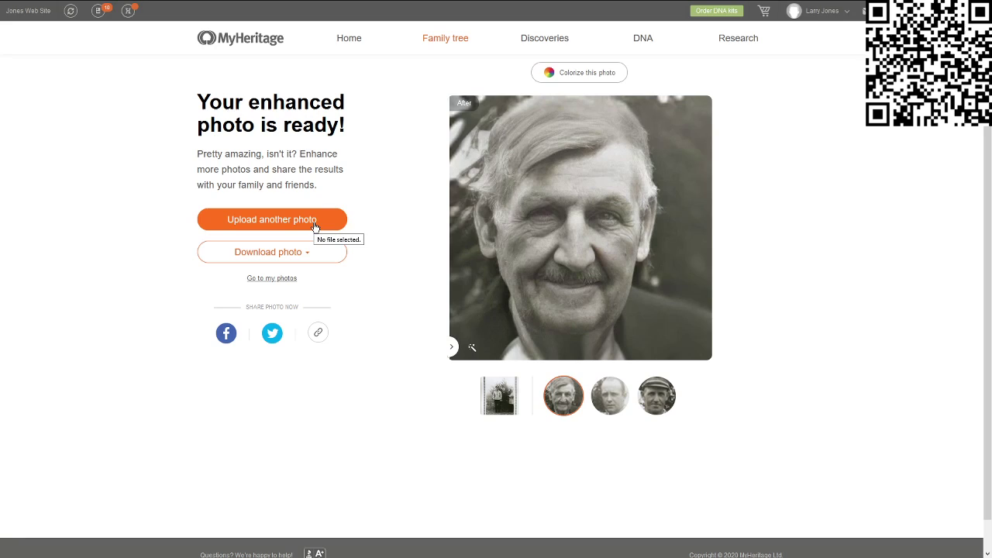
- Start another photo upload and browse from the Desktop through 2020 07 31 and Desktop 2020 01 22 into the graduation photos folder
{"action": "mouse_move", "coordinate": [446, 28]}
{"action": "left_click", "coordinate": [318, 221]}
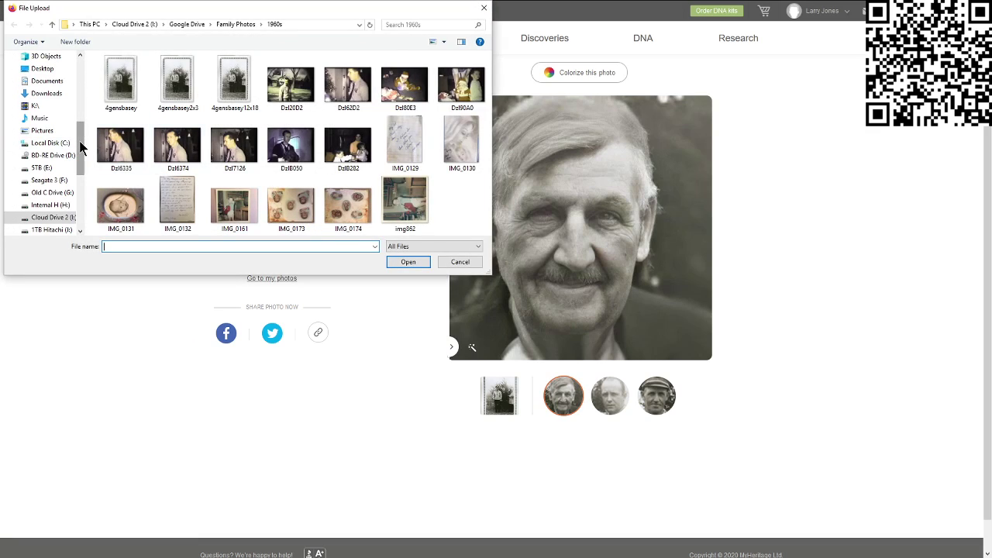
{"action": "left_click_drag", "start_coordinate": [80, 143], "coordinate": [78, 59]}
{"action": "left_click", "coordinate": [51, 77]}
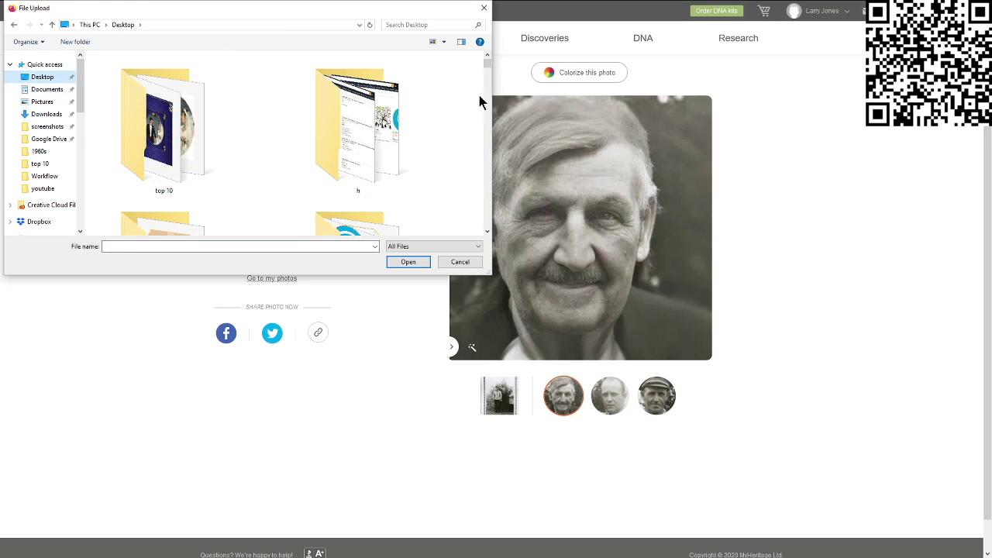
{"action": "scroll", "coordinate": [485, 71], "scroll_direction": "down", "scroll_amount": 5}
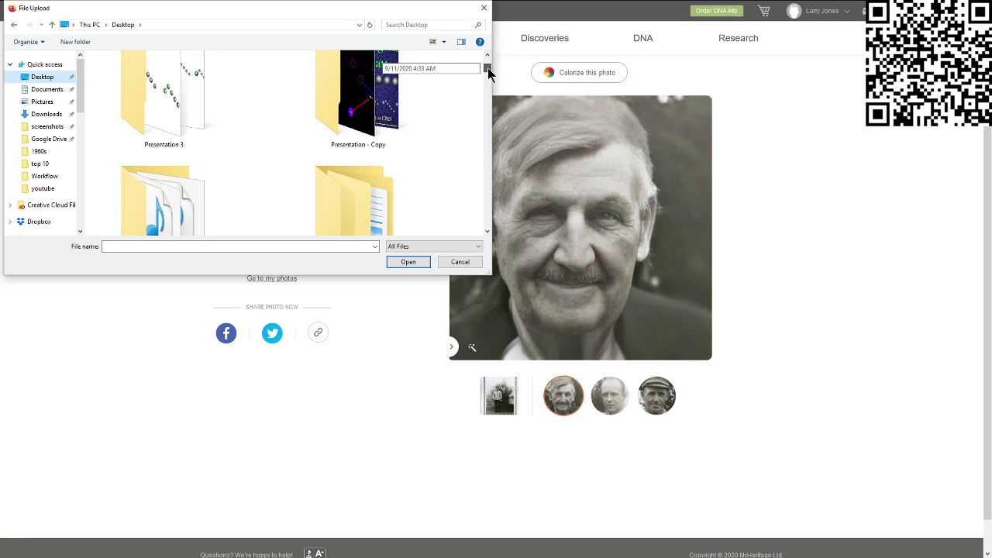
{"action": "scroll", "coordinate": [487, 122], "scroll_direction": "down", "scroll_amount": 5}
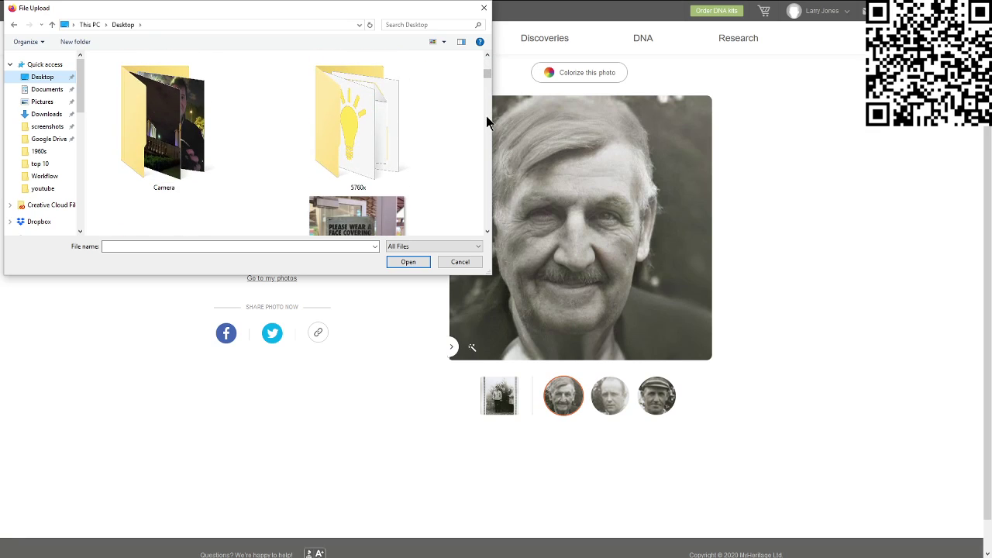
{"action": "scroll", "coordinate": [483, 57], "scroll_direction": "up", "scroll_amount": 3}
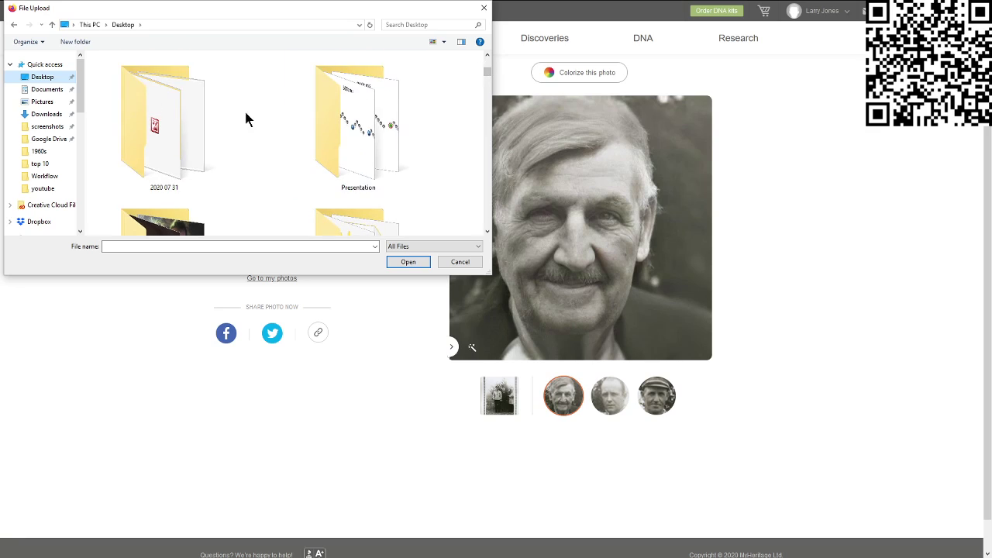
{"action": "left_click", "coordinate": [184, 132]}
{"action": "double_click", "coordinate": [183, 131]}
{"action": "double_click", "coordinate": [175, 96]}
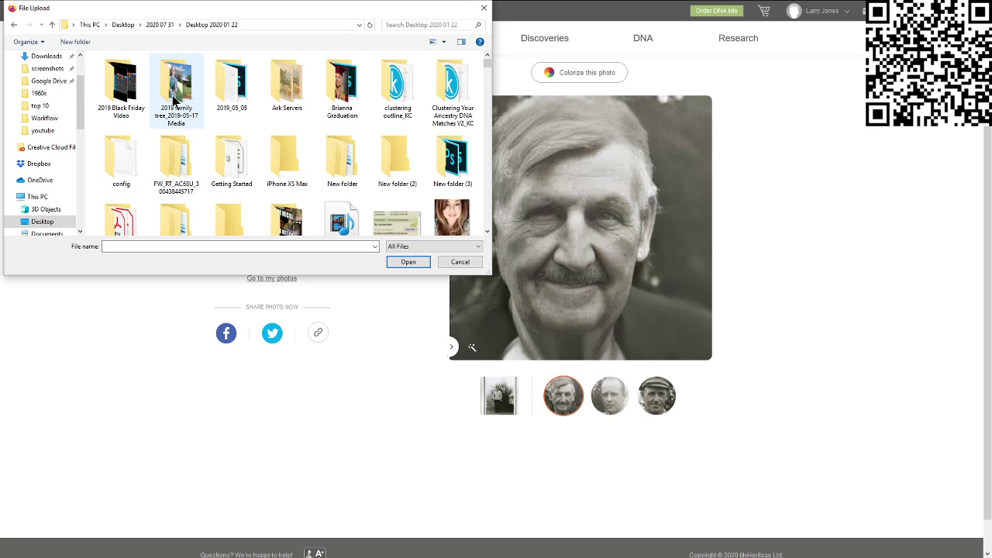
{"action": "double_click", "coordinate": [341, 95]}
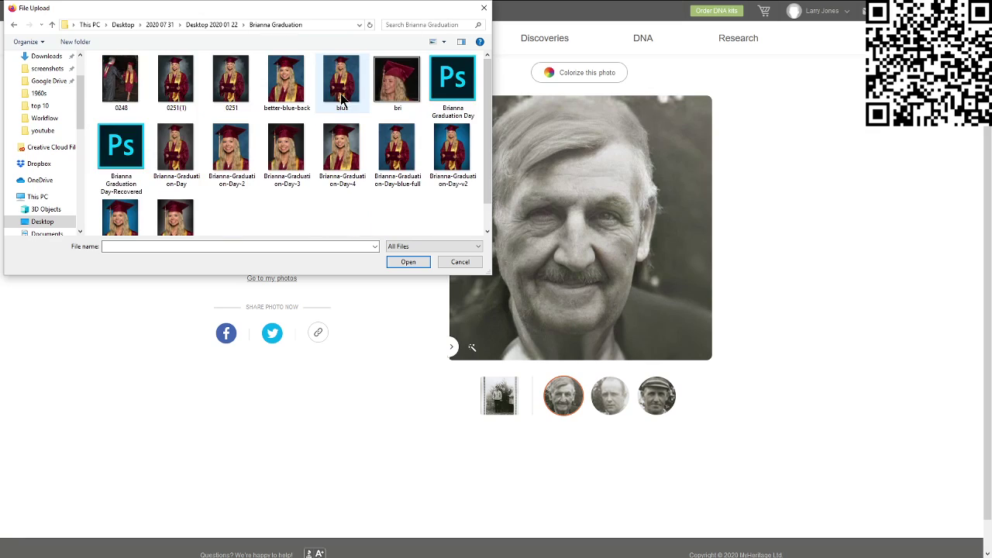
- Upload the graduation portrait whose file name ends in v21 and compare the whole photo's original and enhanced versions
{"action": "left_click", "coordinate": [122, 219]}
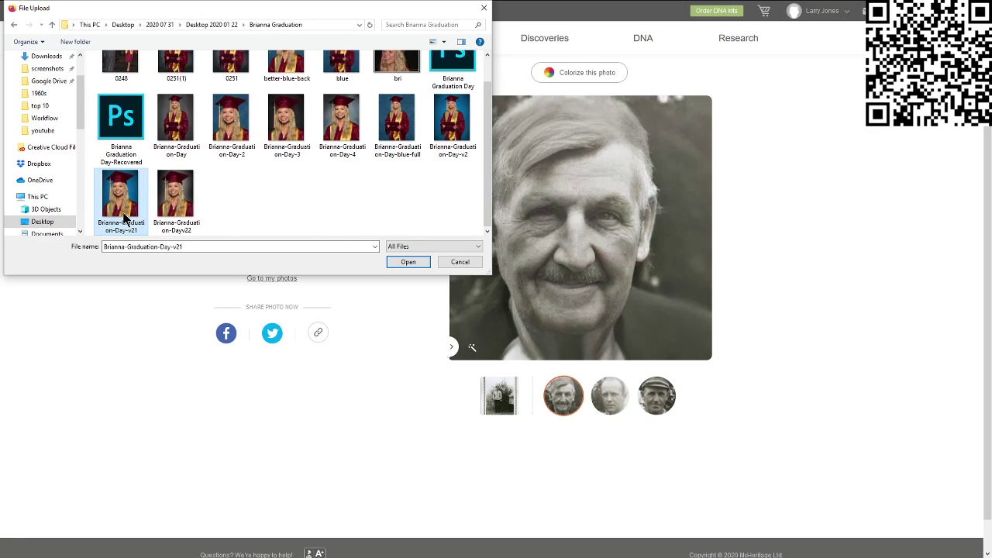
{"action": "left_click", "coordinate": [400, 262]}
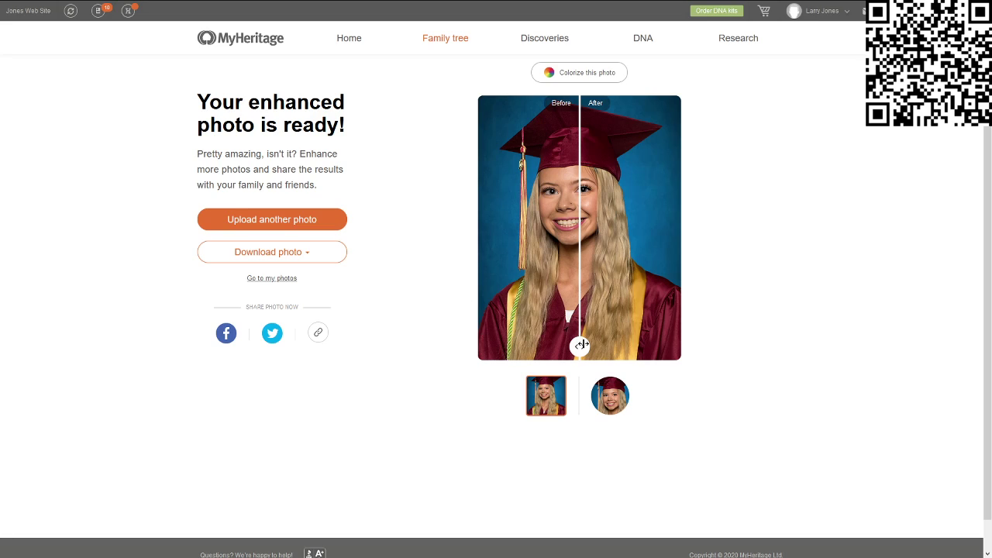
{"action": "left_click_drag", "start_coordinate": [581, 345], "coordinate": [692, 341]}
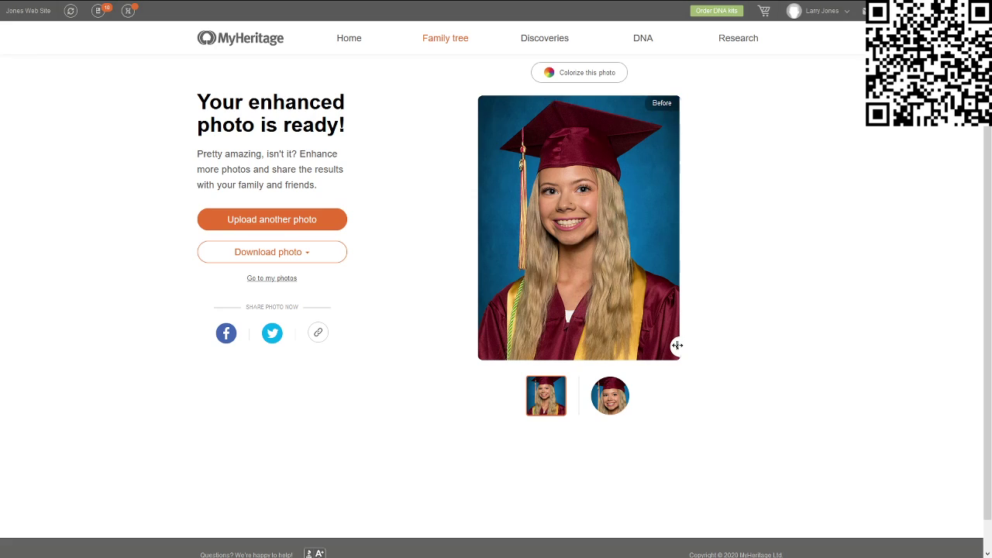
{"action": "left_click_drag", "start_coordinate": [677, 346], "coordinate": [425, 365]}
{"action": "left_click_drag", "start_coordinate": [591, 366], "coordinate": [733, 358]}
{"action": "left_click_drag", "start_coordinate": [677, 348], "coordinate": [423, 336]}
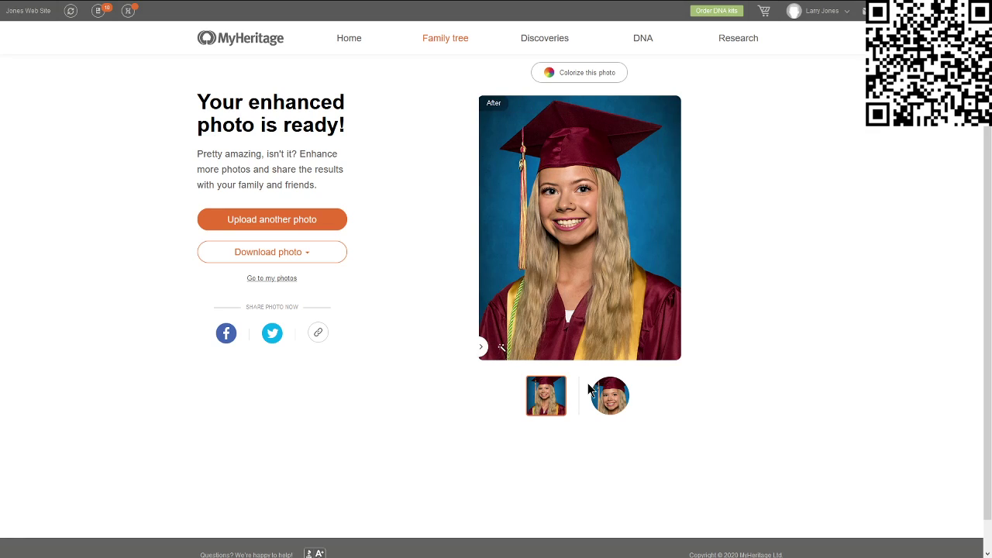
- Examine the graduate's face close-up, comparing the original and enhanced versions repeatedly and finishing on the fully enhanced view
{"action": "left_click", "coordinate": [610, 395]}
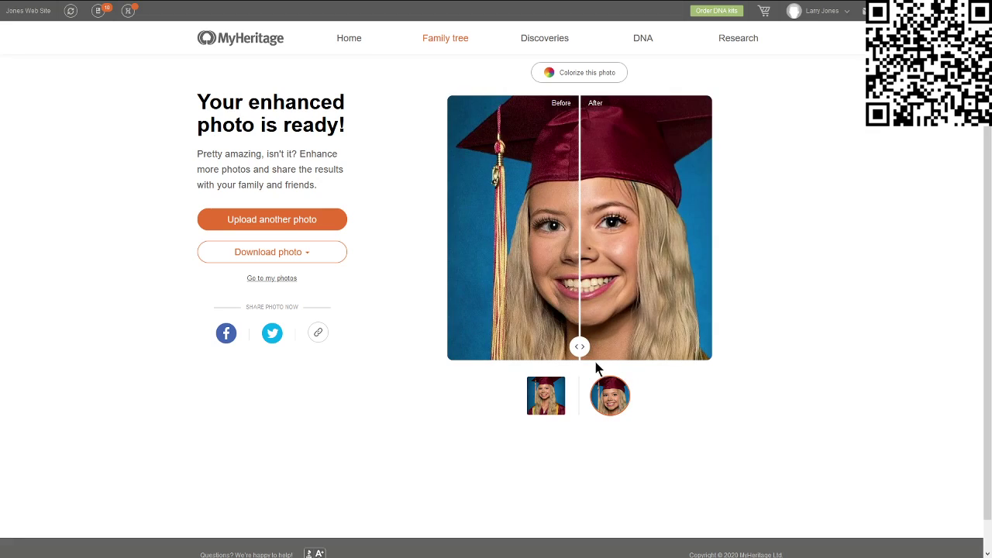
{"action": "left_click_drag", "start_coordinate": [580, 347], "coordinate": [719, 338]}
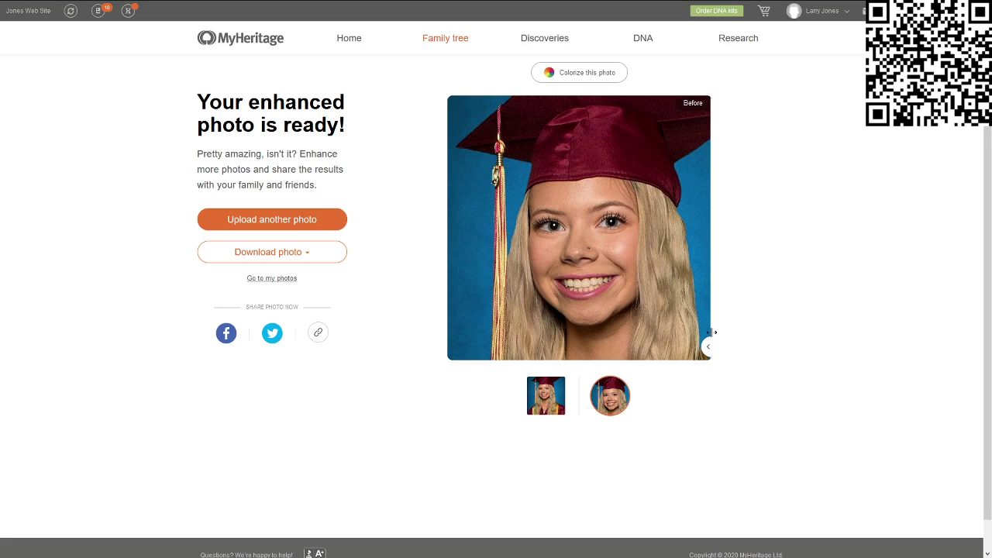
{"action": "left_click_drag", "start_coordinate": [711, 332], "coordinate": [710, 331]}
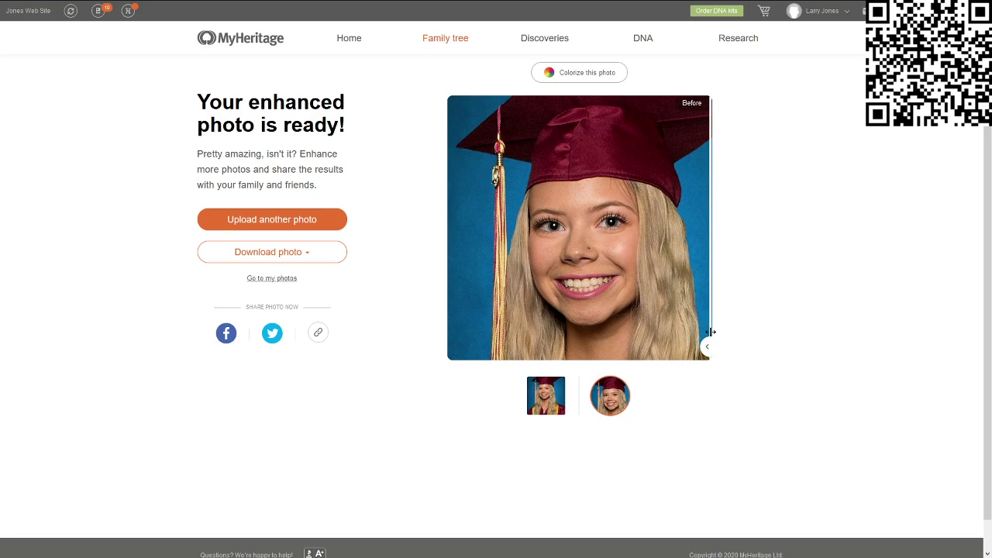
{"action": "left_click_drag", "start_coordinate": [711, 331], "coordinate": [383, 348]}
{"action": "left_click_drag", "start_coordinate": [450, 347], "coordinate": [692, 334]}
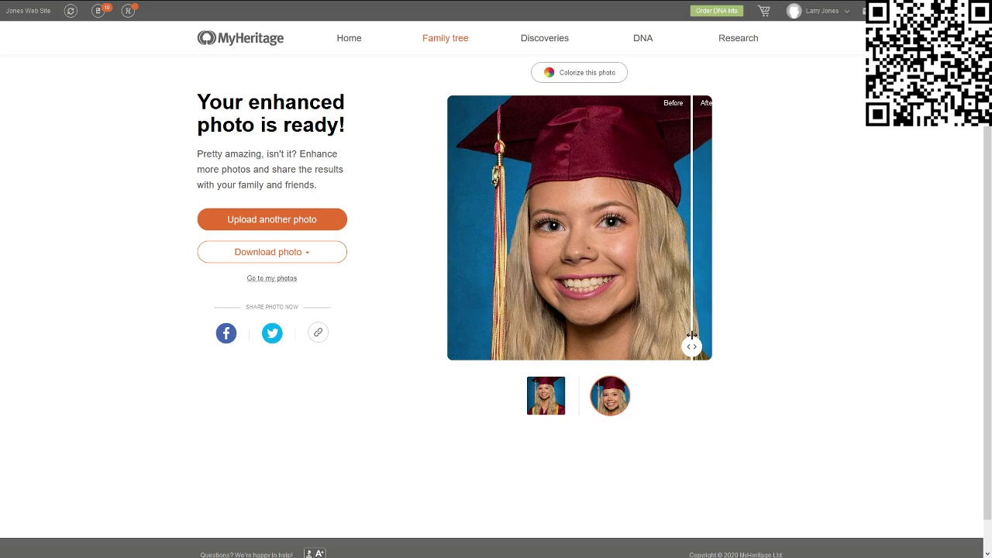
{"action": "left_click_drag", "start_coordinate": [692, 334], "coordinate": [693, 333]}
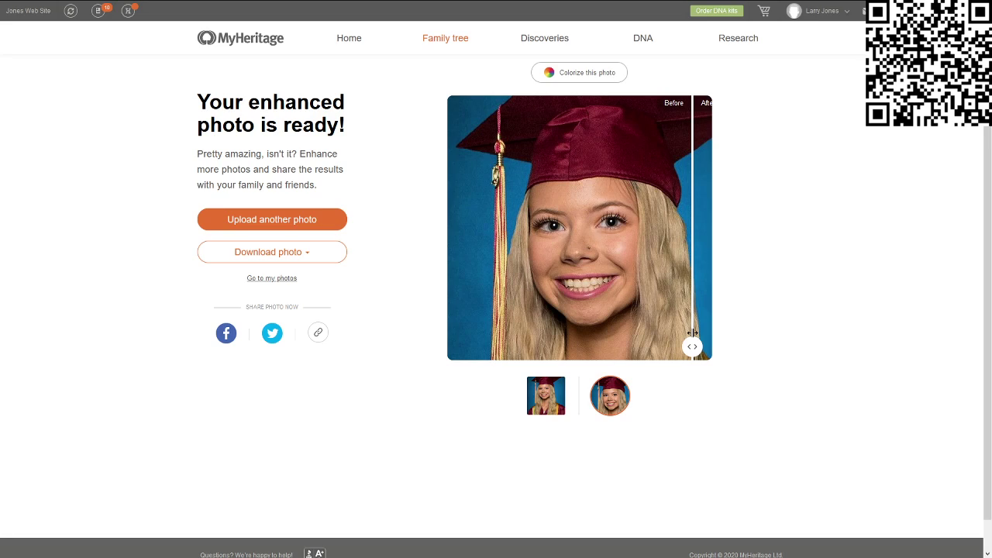
{"action": "left_click_drag", "start_coordinate": [692, 333], "coordinate": [432, 347]}
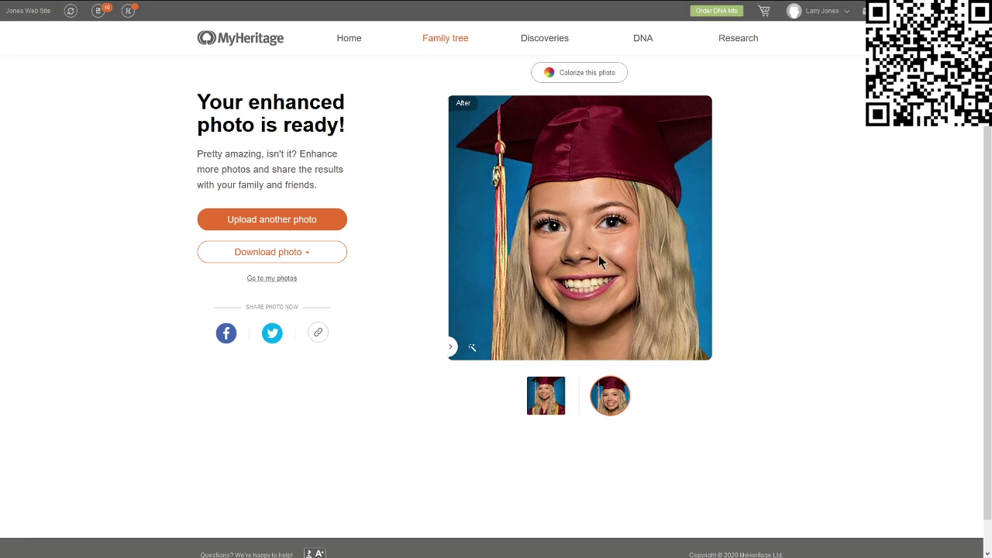
{"action": "mouse_move", "coordinate": [451, 346]}
{"action": "left_mouse_down"}
{"action": "mouse_move", "coordinate": [723, 364]}
{"action": "mouse_move", "coordinate": [660, 348]}
{"action": "mouse_move", "coordinate": [449, 345]}
{"action": "left_mouse_up"}
{"action": "left_click_drag", "start_coordinate": [452, 346], "coordinate": [431, 347]}
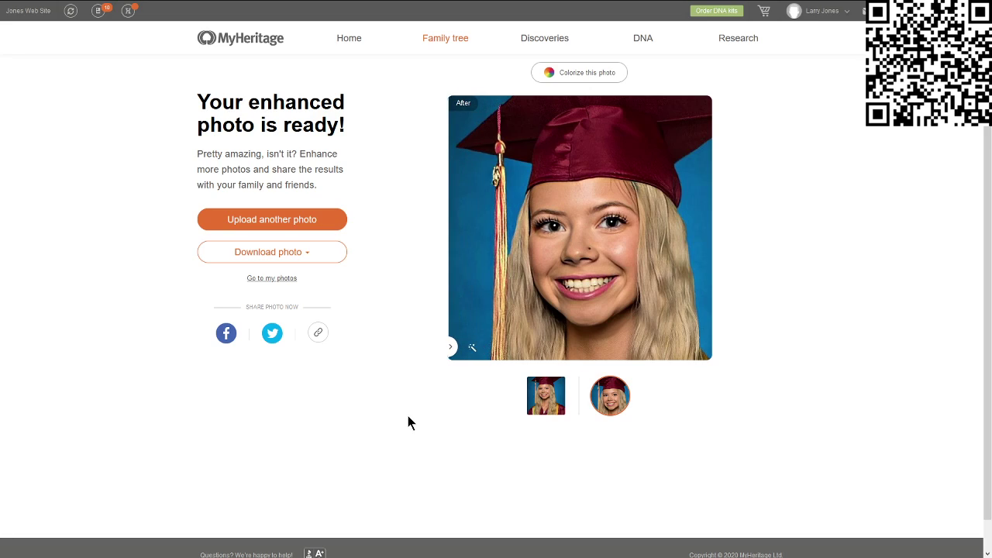